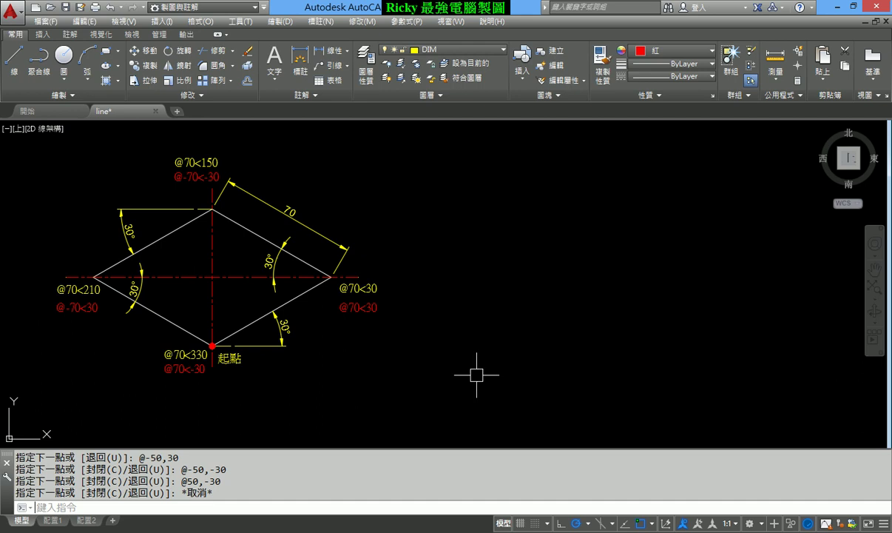
click(13, 59)
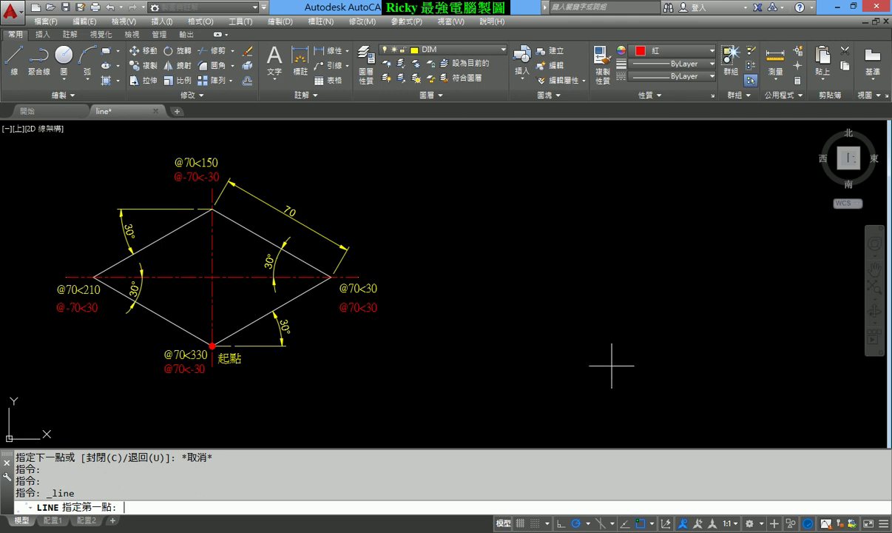
click(591, 351)
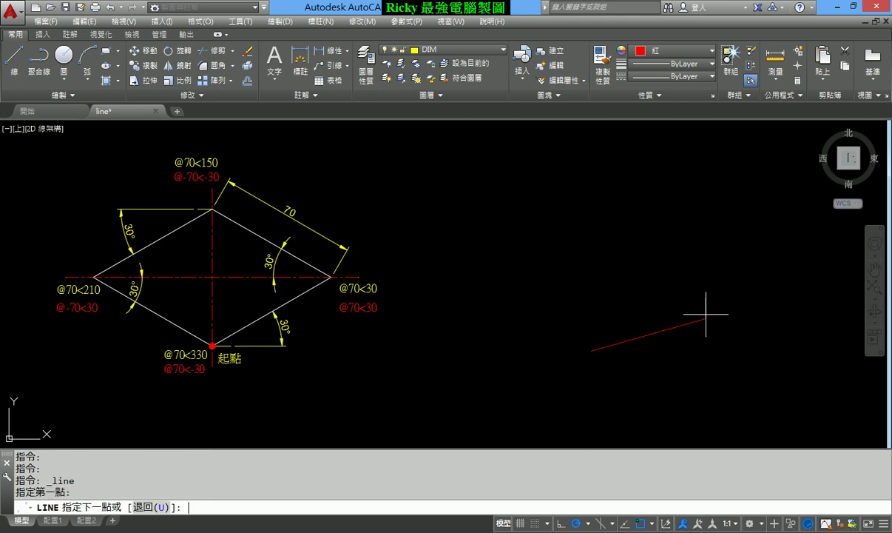
text(@7)
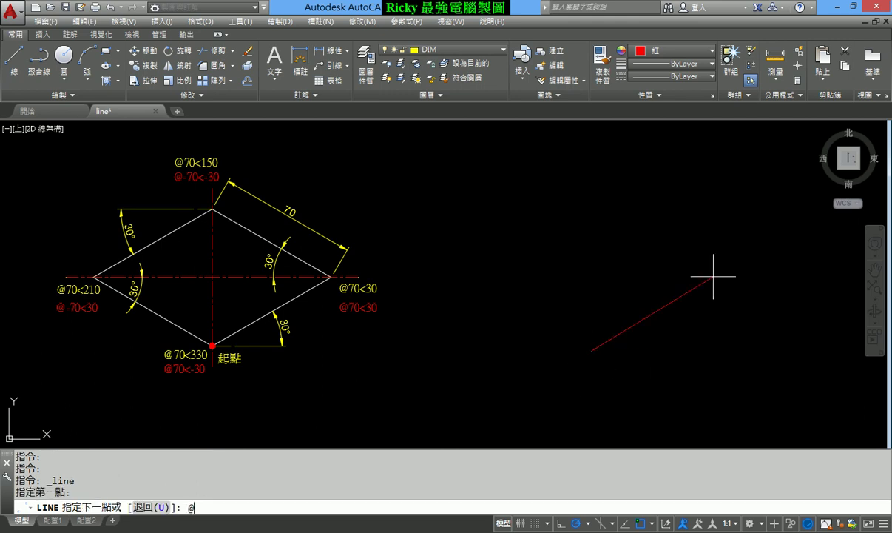
text(0<3)
text(0)
key(Return)
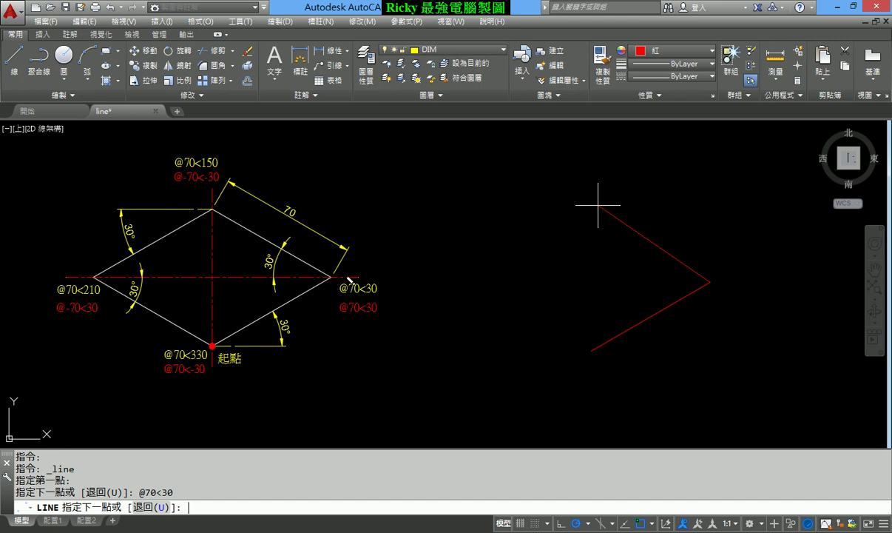
mouse_move(348, 279)
mouse_down()
mouse_move(339, 259)
mouse_move(314, 256)
mouse_up()
key(Escape)
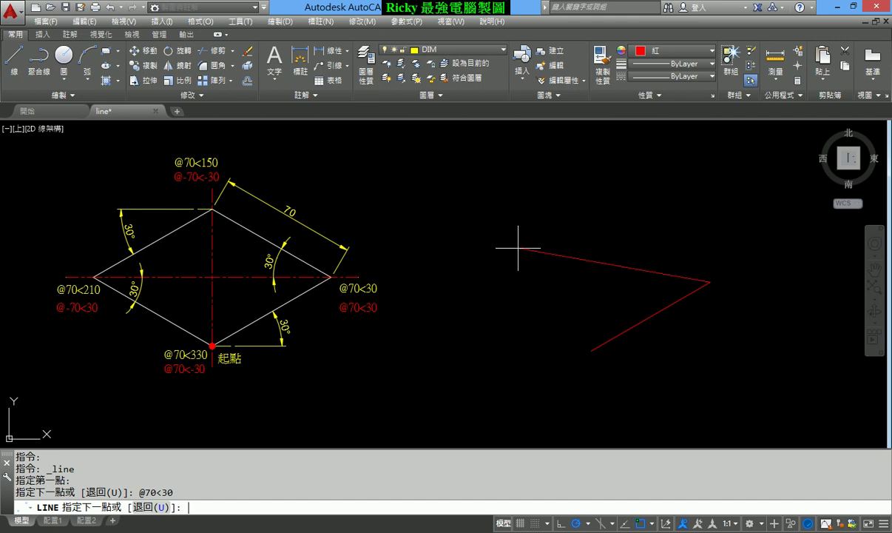
text(@70<150)
key(Return)
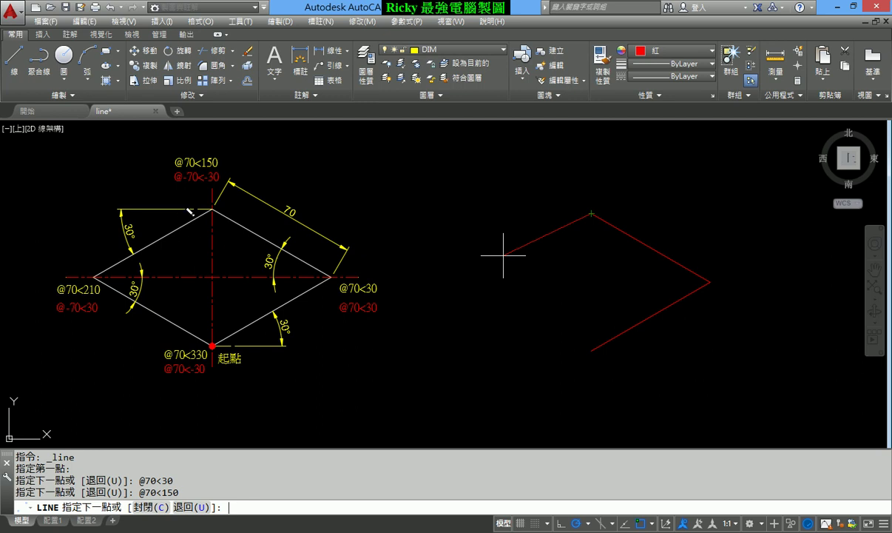
mouse_move(187, 208)
mouse_down()
mouse_move(234, 208)
mouse_move(213, 232)
mouse_up()
drag(220, 205, 196, 208)
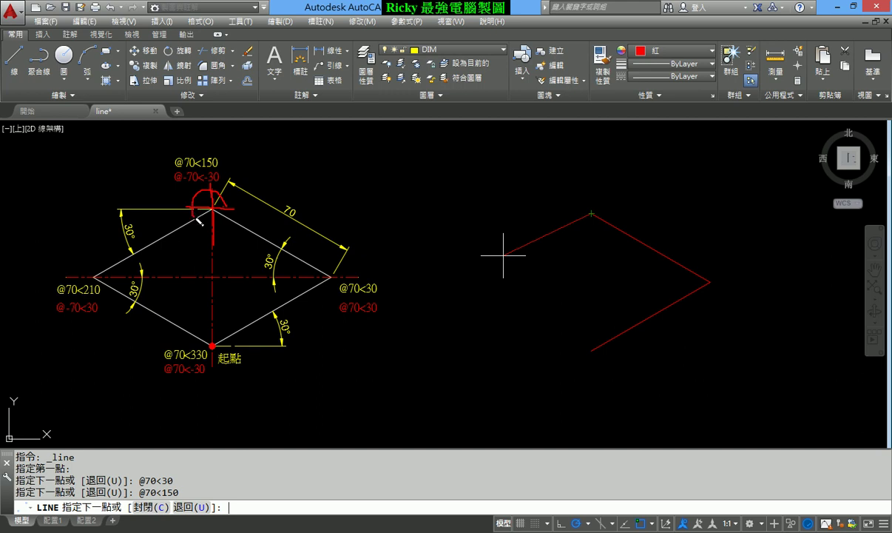
key(Escape)
text(@70<)
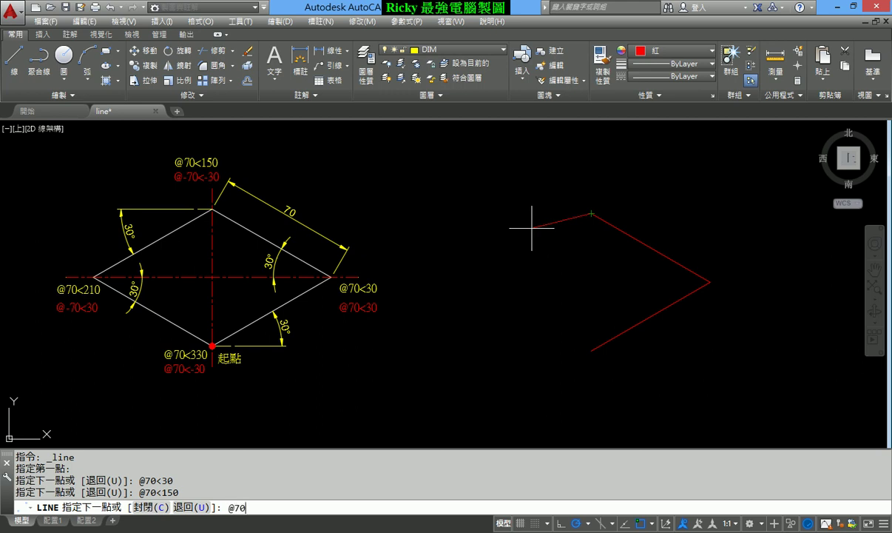
text(210)
key(Return)
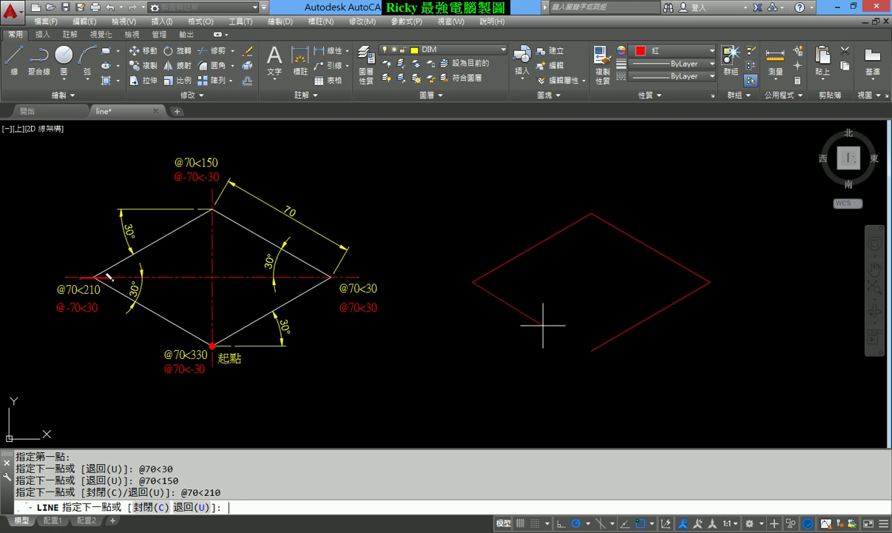
drag(94, 257, 100, 291)
key(Escape)
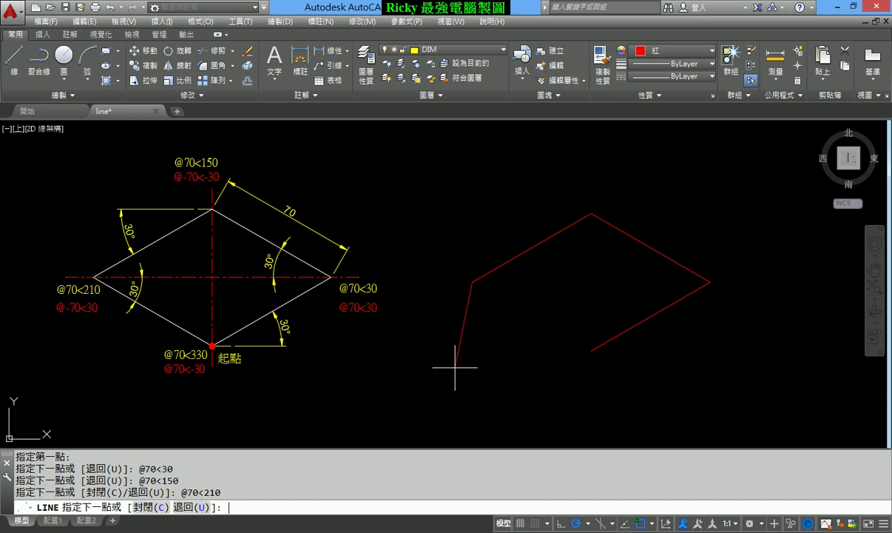
text(@70<)
text(330)
key(Return)
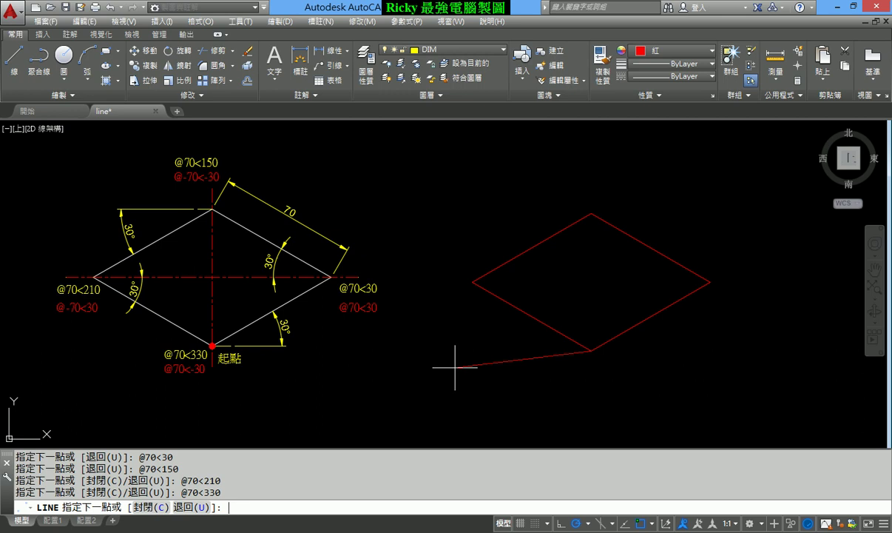
key(Escape)
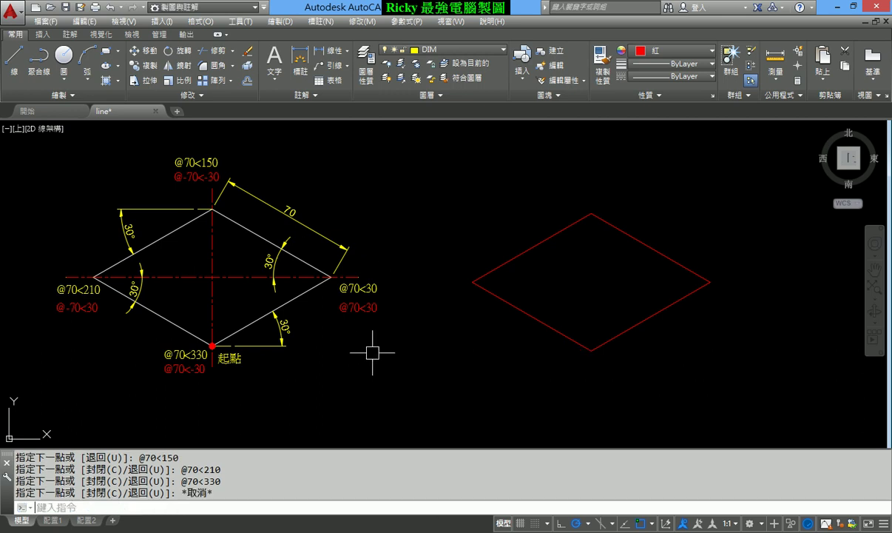
Step: Zoom and pan between the 長度判斷 and 角度判斷 diagrams and the reference rhombus
scroll(363, 329, down, 3)
mouse_move(351, 387)
middle_down()
mouse_move(269, 339)
mouse_move(299, 249)
middle_up()
middle_drag(269, 343, 260, 293)
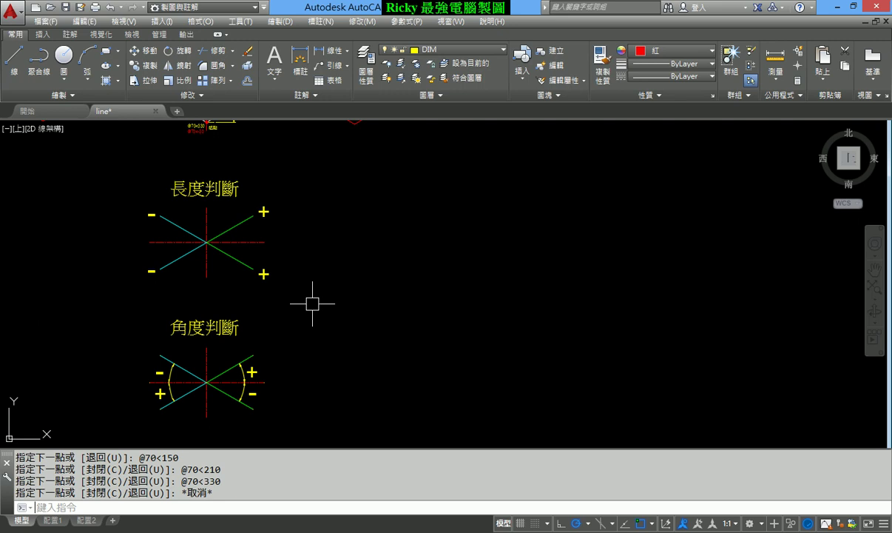
middle_drag(272, 196, 278, 349)
scroll(278, 350, up, 2)
scroll(269, 354, up, 4)
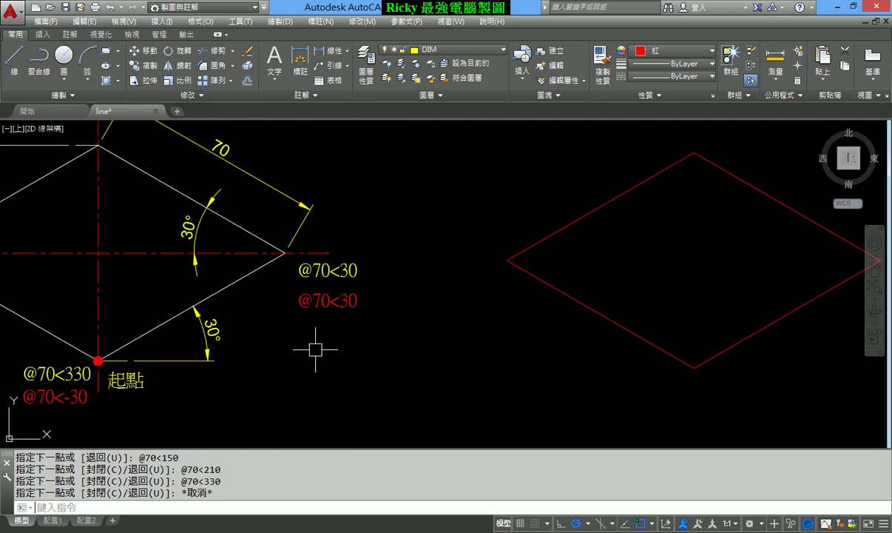
scroll(363, 318, down, 2)
scroll(347, 310, up, 2)
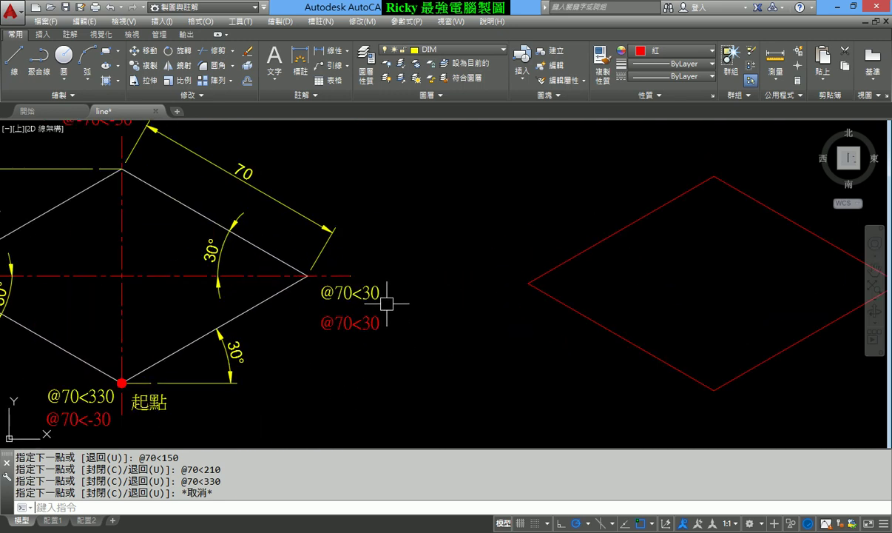
scroll(386, 303, down, 2)
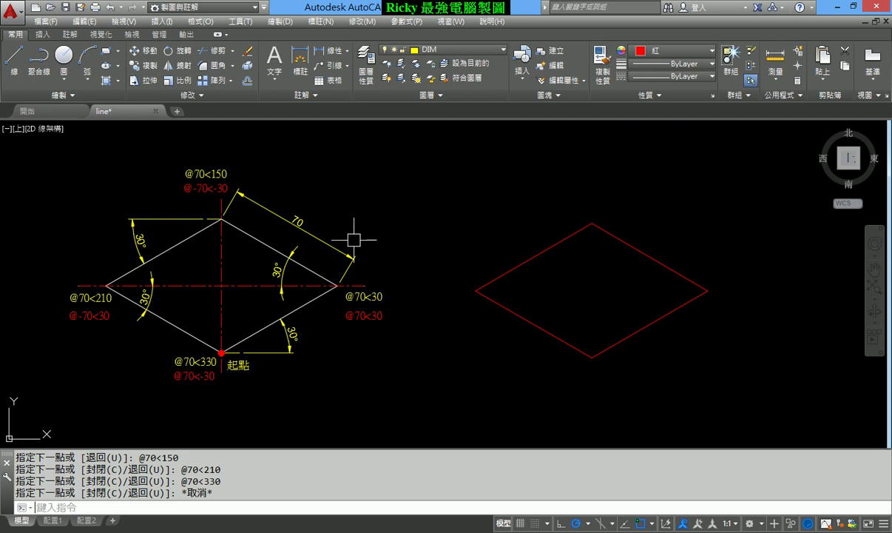
Step: Pan and zoom until the 長度判斷 plus/minus diagram fills the view
scroll(334, 226, down, 2)
middle_drag(356, 356, 299, 208)
scroll(325, 333, down, 2)
middle_drag(328, 343, 309, 299)
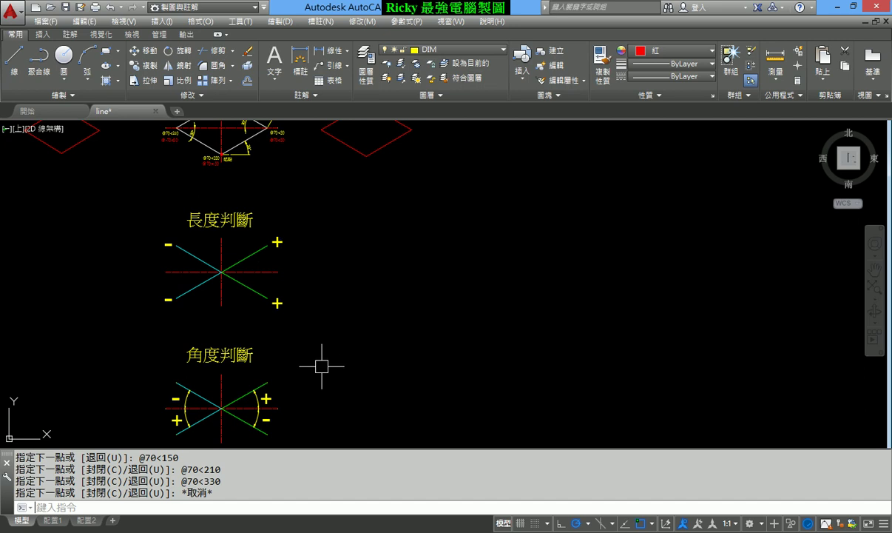
scroll(240, 237, up, 2)
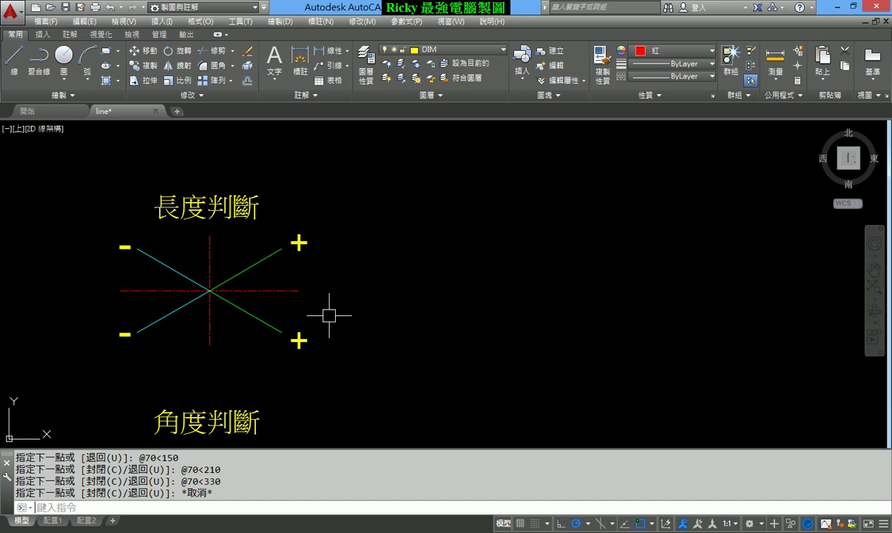
click(214, 288)
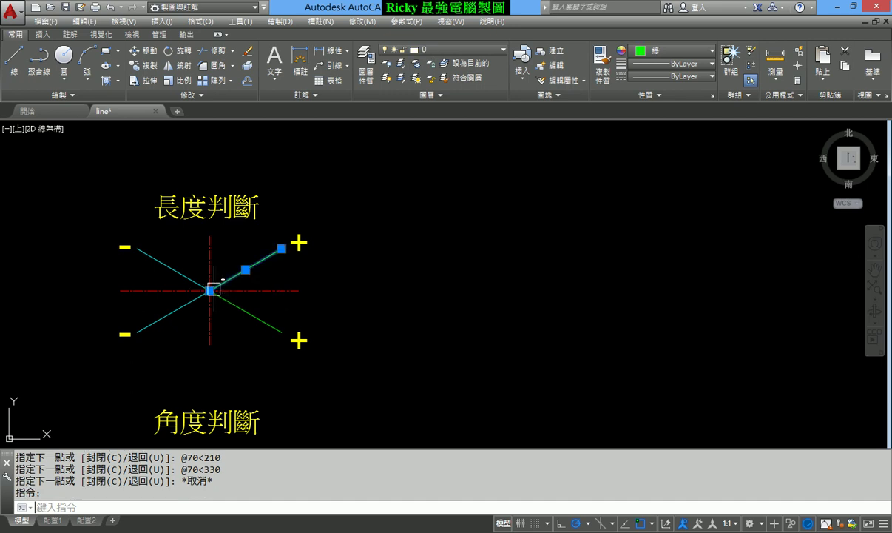
middle_drag(351, 296, 422, 293)
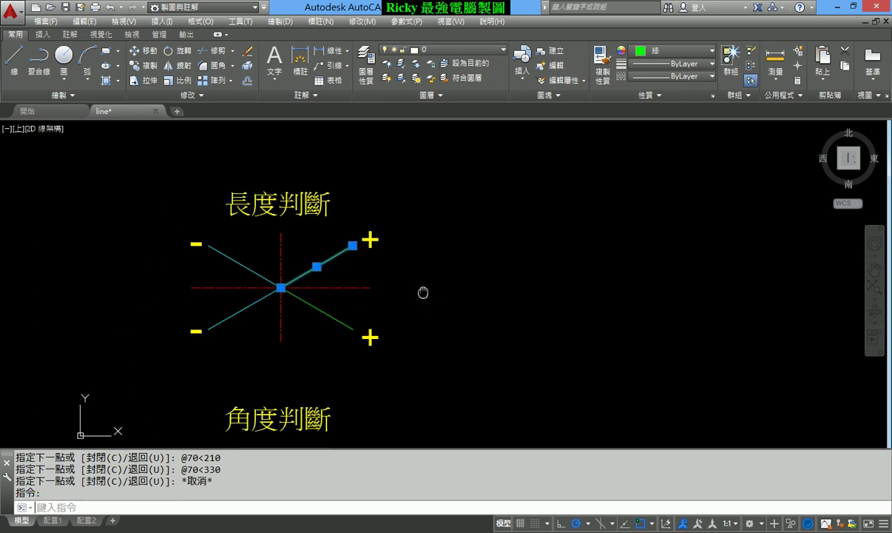
key(Escape)
drag(281, 287, 387, 235)
drag(285, 293, 370, 355)
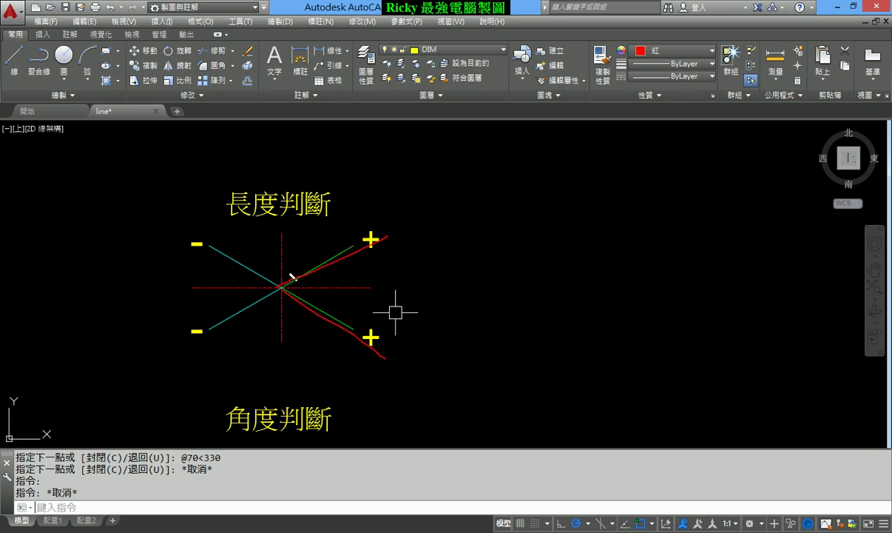
key(e)
drag(359, 251, 370, 255)
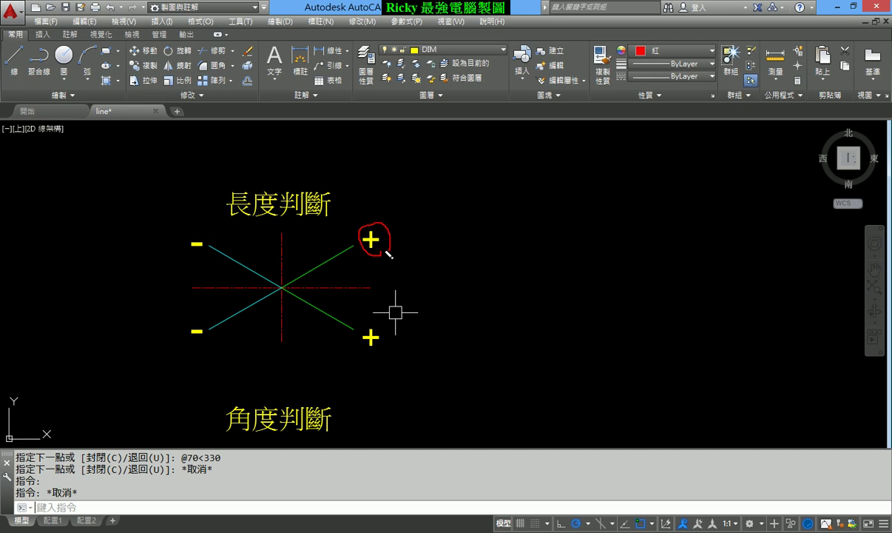
drag(360, 320, 394, 340)
key(e)
drag(282, 287, 179, 218)
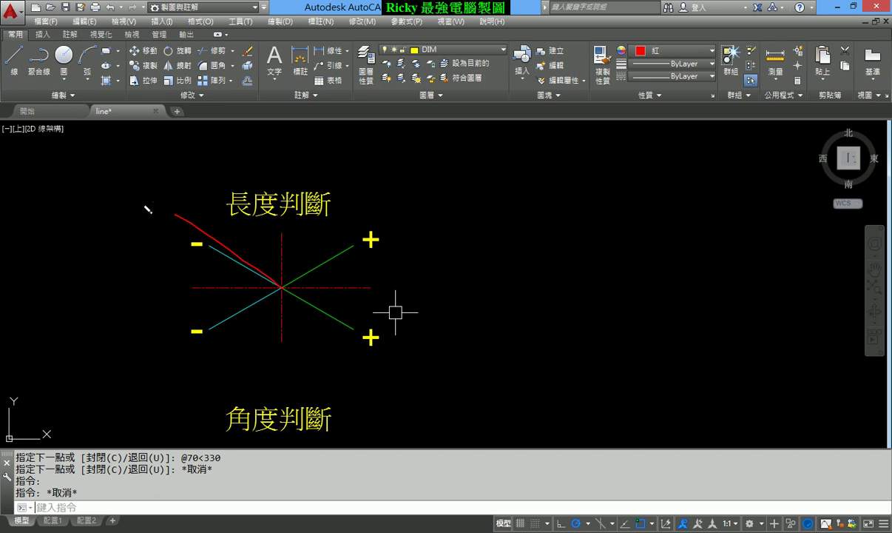
drag(282, 288, 216, 326)
drag(211, 253, 193, 253)
key(e)
scroll(287, 222, down, 1)
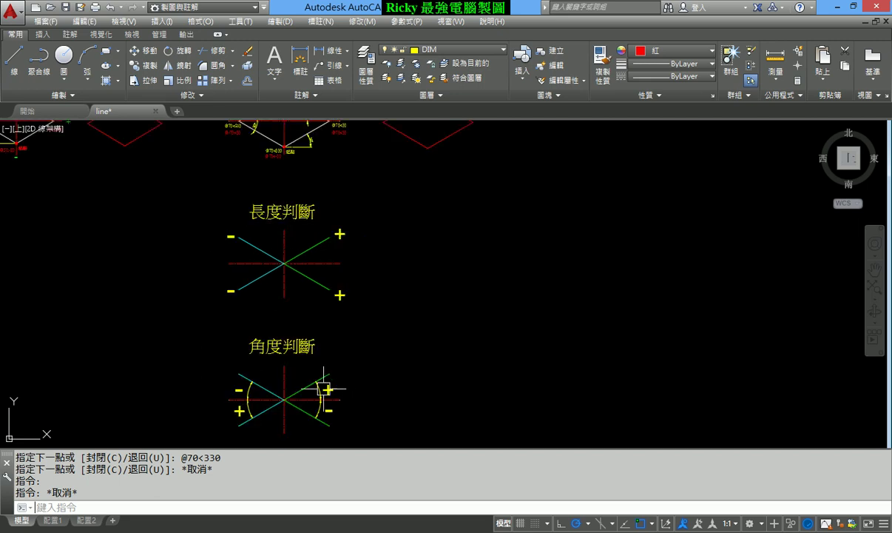
scroll(303, 365, up, 1)
click(292, 386)
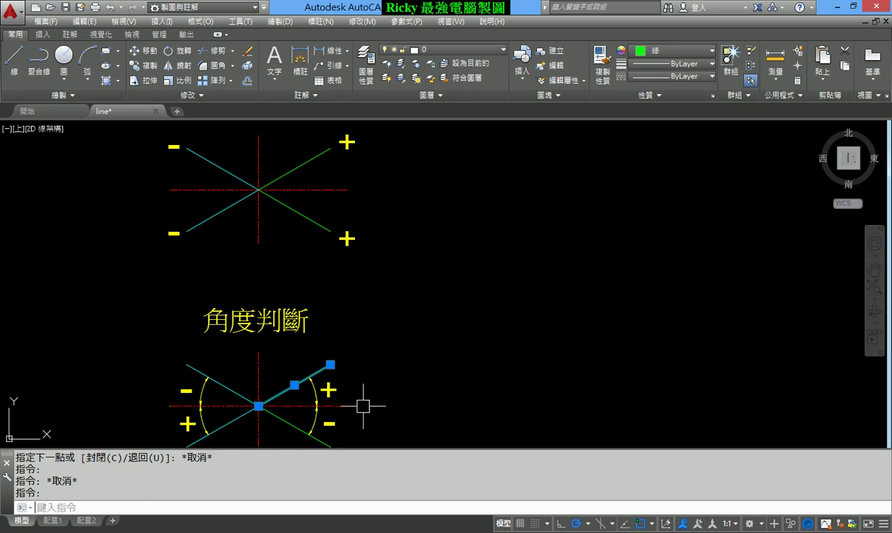
key(Escape)
drag(317, 406, 313, 386)
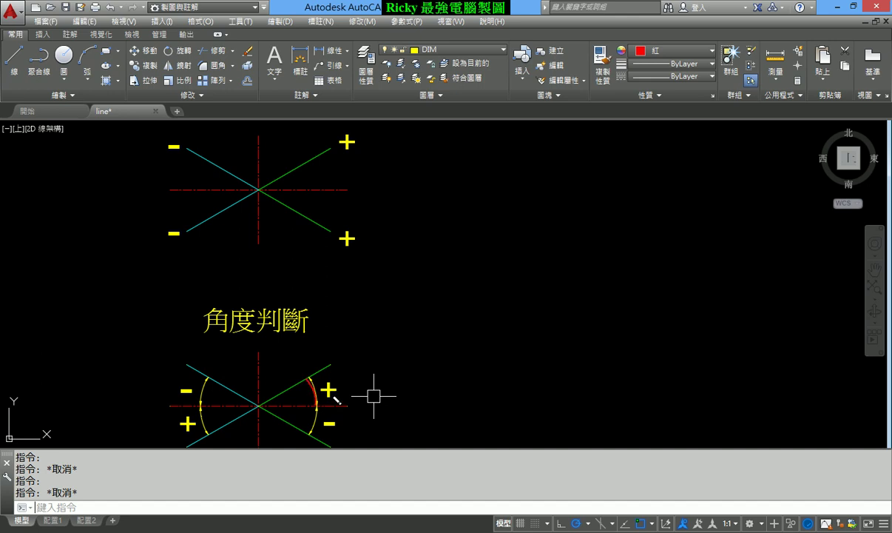
drag(253, 405, 180, 358)
drag(202, 405, 205, 380)
drag(257, 407, 179, 448)
drag(194, 384, 210, 430)
drag(259, 406, 330, 453)
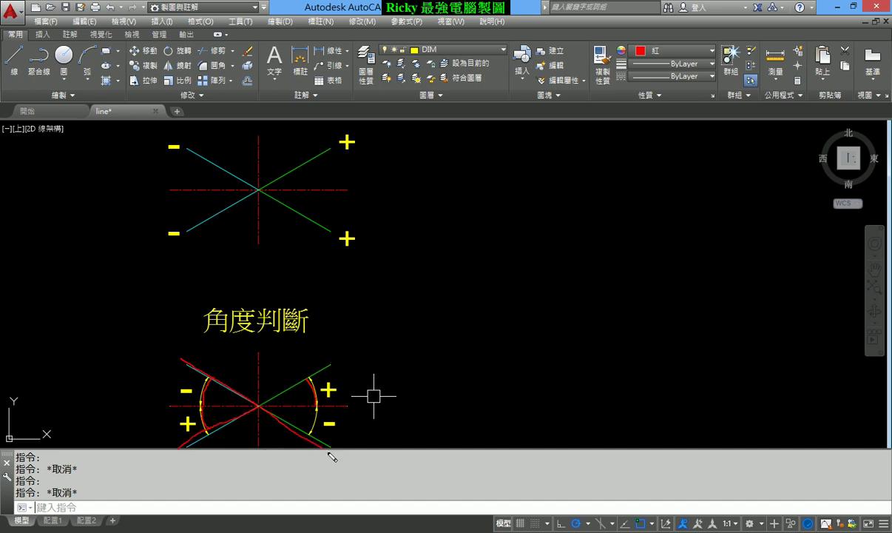
drag(306, 410, 309, 429)
key(Escape)
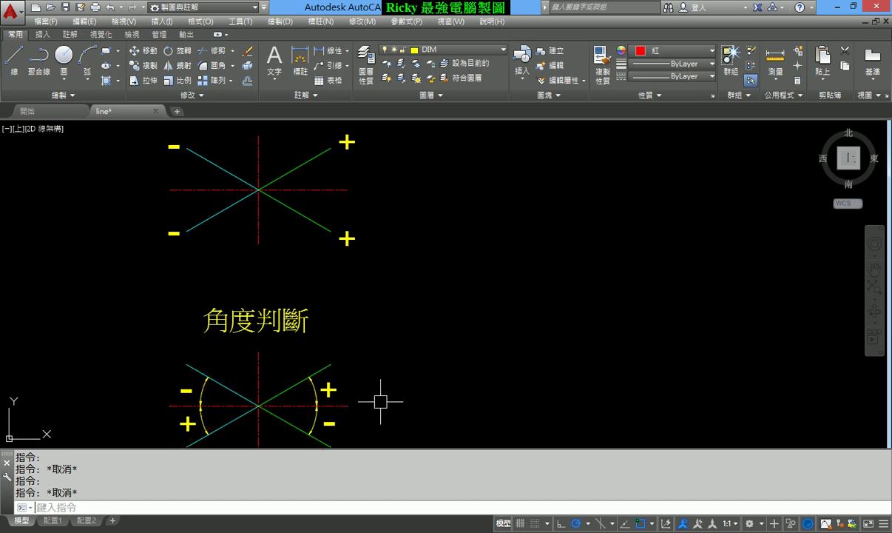
middle_drag(378, 400, 406, 338)
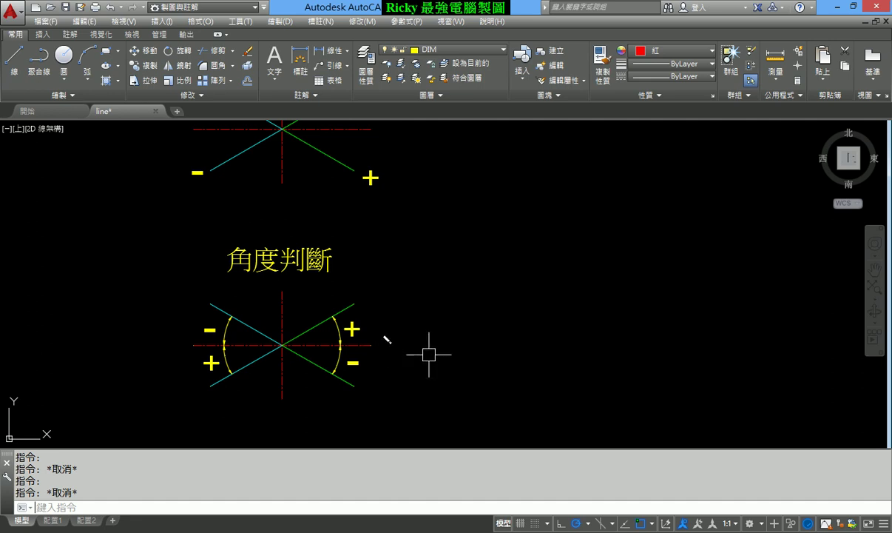
drag(365, 320, 376, 318)
drag(363, 356, 372, 366)
mouse_move(197, 357)
mouse_down()
mouse_move(210, 355)
mouse_move(206, 319)
mouse_up()
key(e)
drag(342, 338, 352, 338)
drag(225, 278, 278, 277)
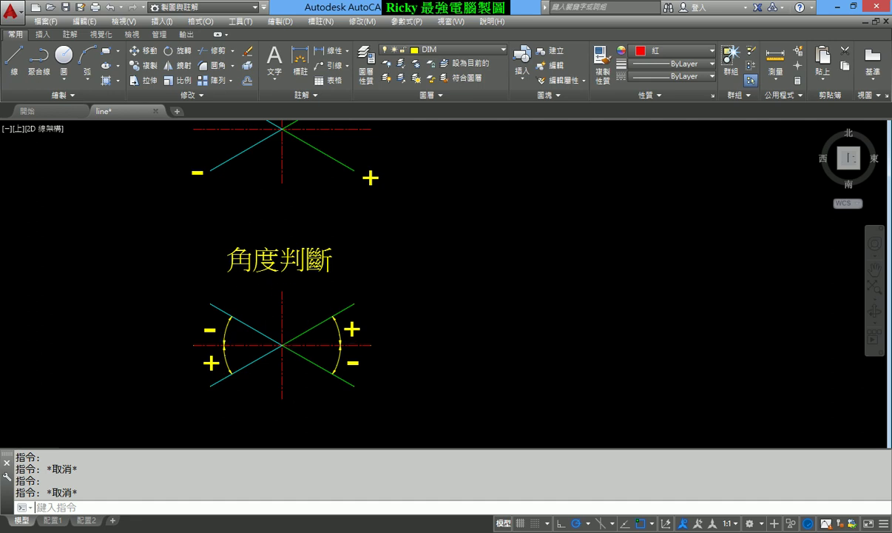
Step: Move the 23-object dimensioned rhombus from its centre to a spot beside the sign diagrams
scroll(318, 301, down, 2)
mouse_move(384, 305)
middle_down()
mouse_move(370, 270)
mouse_move(280, 299)
middle_up()
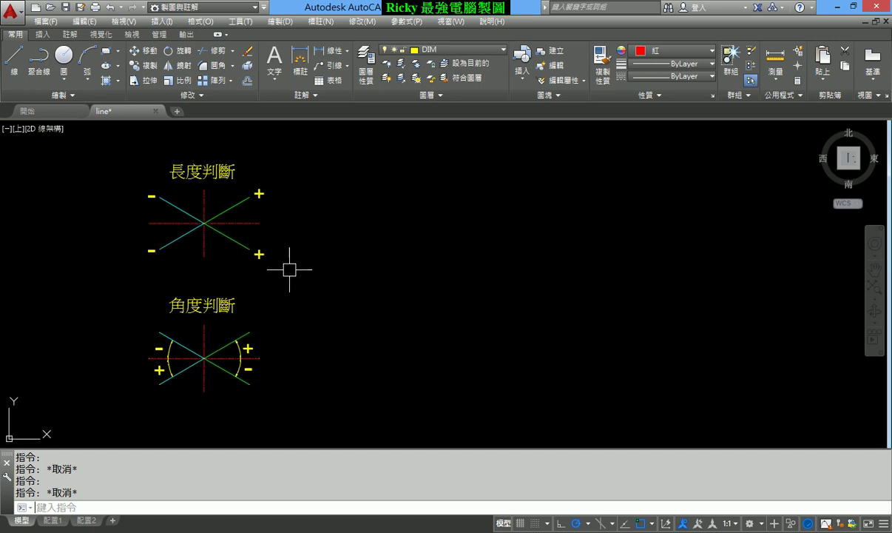
scroll(307, 295, down, 1)
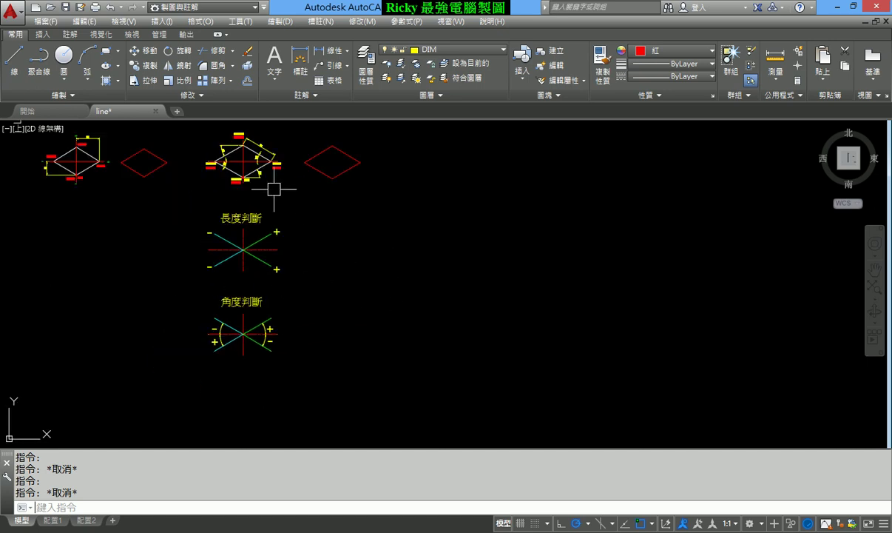
scroll(278, 190, up, 1)
click(143, 50)
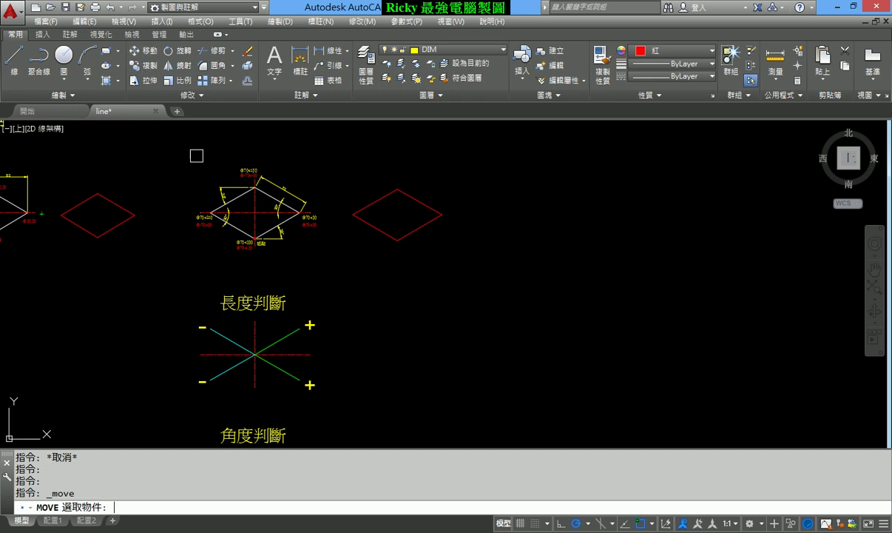
click(180, 147)
click(339, 276)
key(Return)
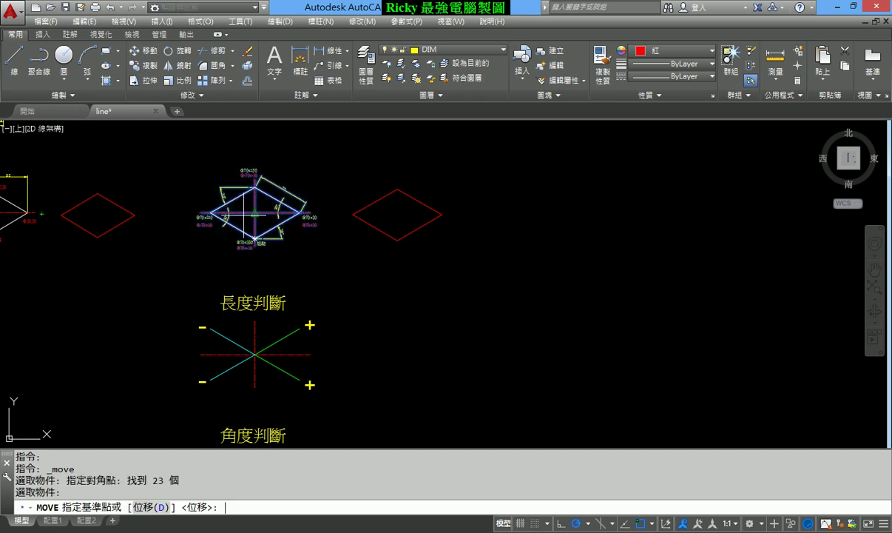
click(256, 213)
scroll(255, 213, down, 3)
scroll(326, 306, up, 3)
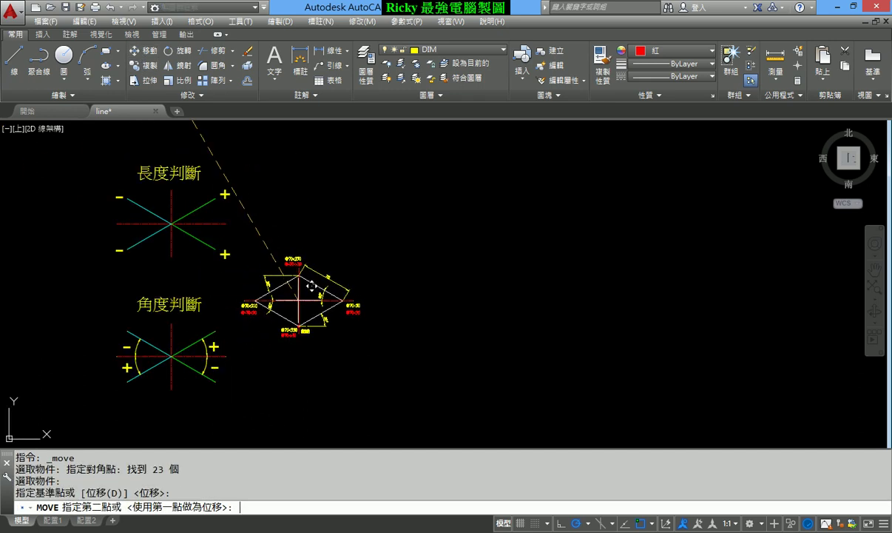
click(296, 288)
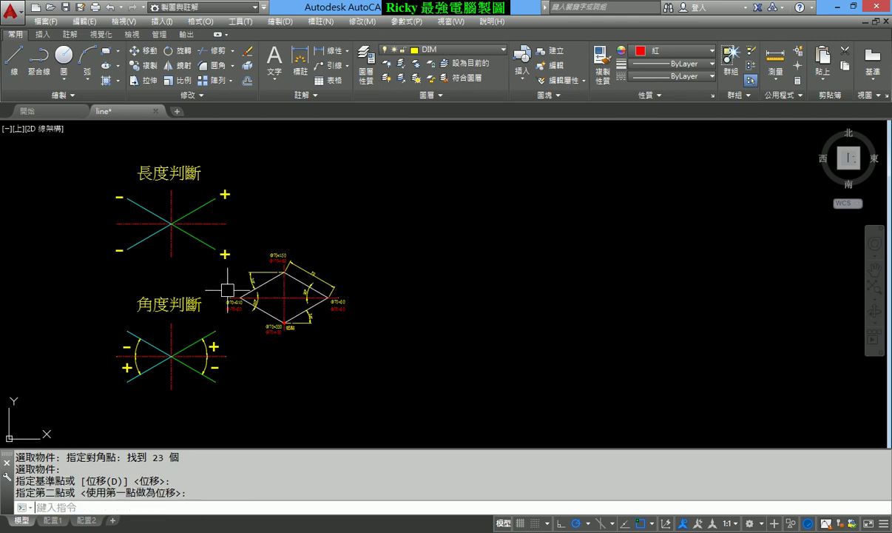
Step: Bring 長度判斷 and the moved rhombus into view and start a new line
scroll(288, 281, up, 2)
middle_drag(286, 295, 142, 309)
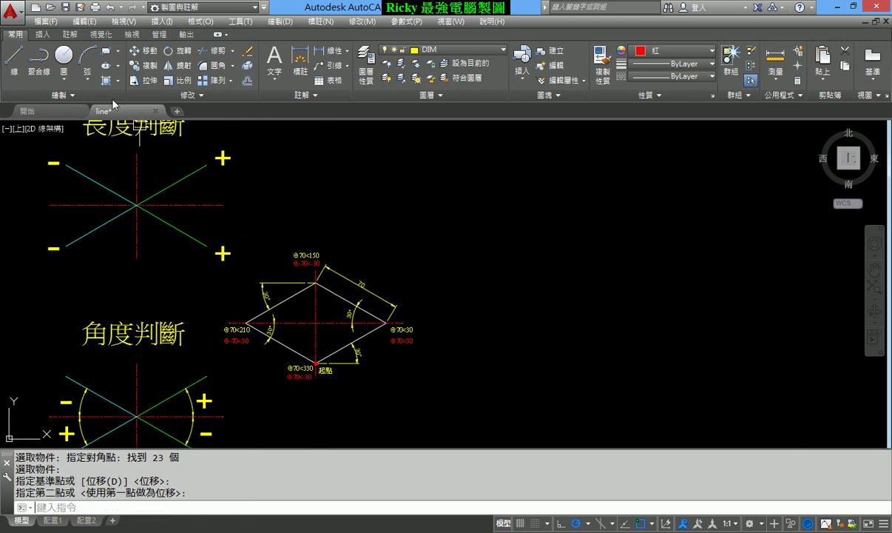
click(15, 59)
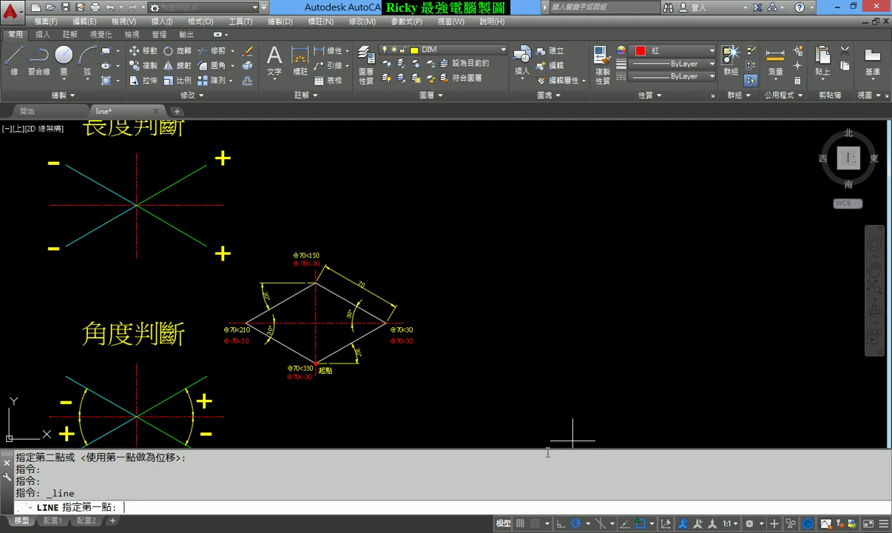
Step: Set the second rhombus's start point to the right of the reference
click(606, 358)
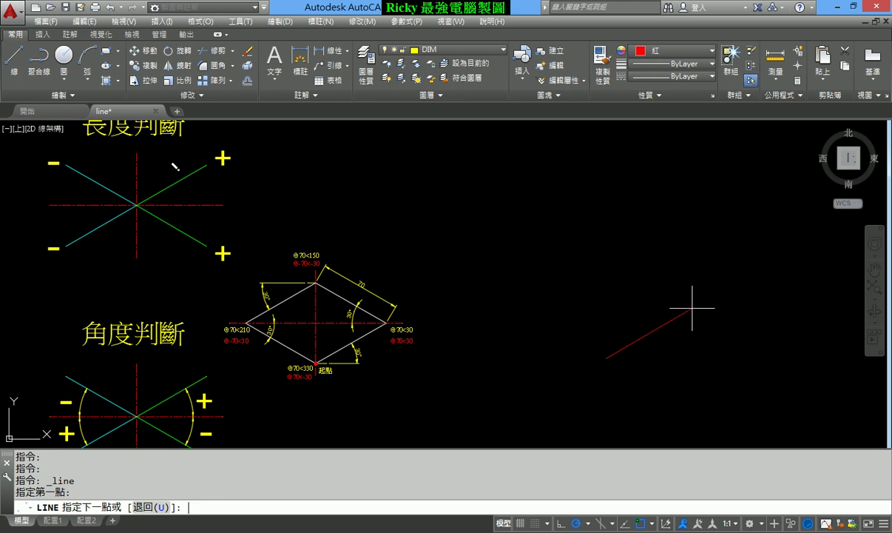
drag(220, 171, 239, 168)
key(Escape)
text(@70<)
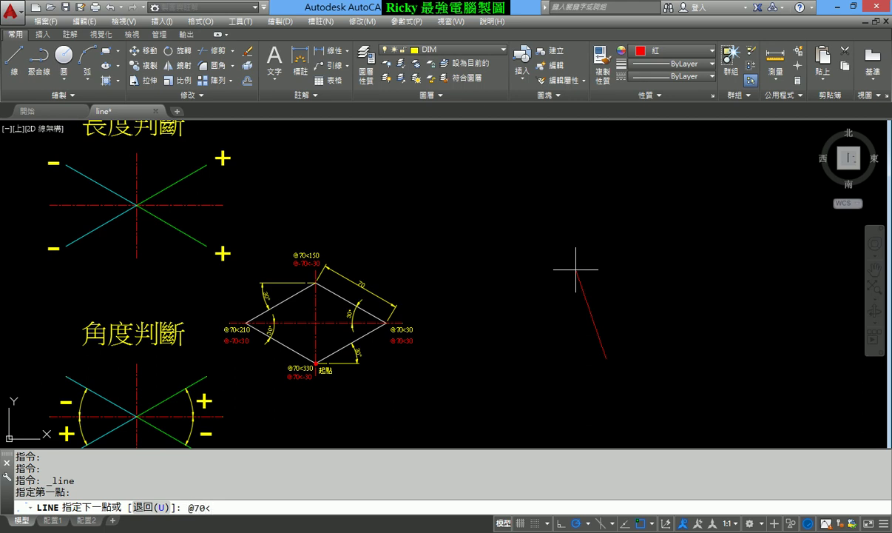
drag(350, 339, 369, 363)
drag(209, 389, 198, 390)
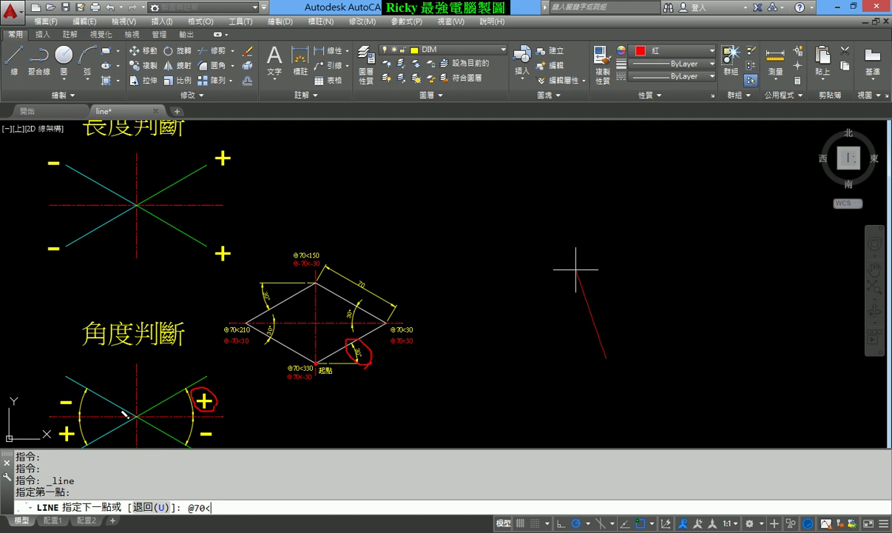
drag(138, 417, 200, 373)
drag(317, 364, 409, 327)
mouse_move(216, 167)
mouse_down()
mouse_move(213, 148)
mouse_move(227, 158)
mouse_up()
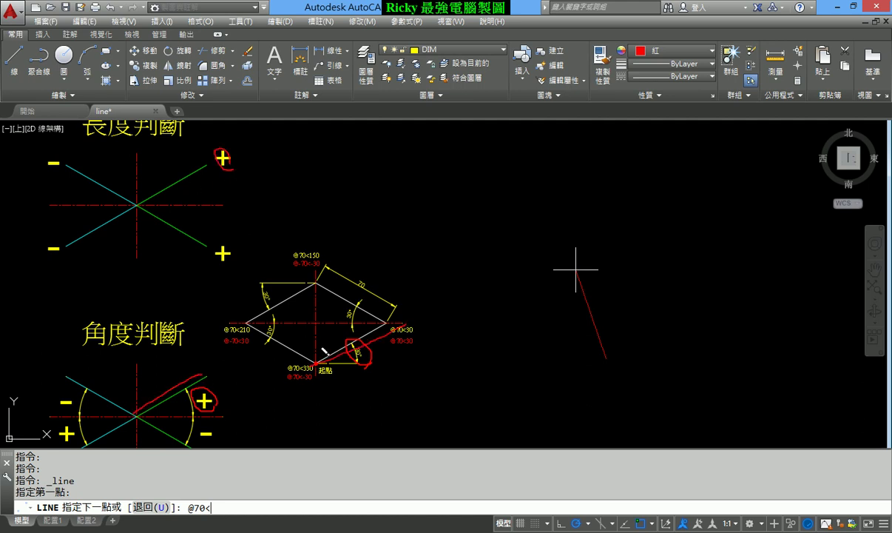
drag(397, 345, 420, 342)
key(Escape)
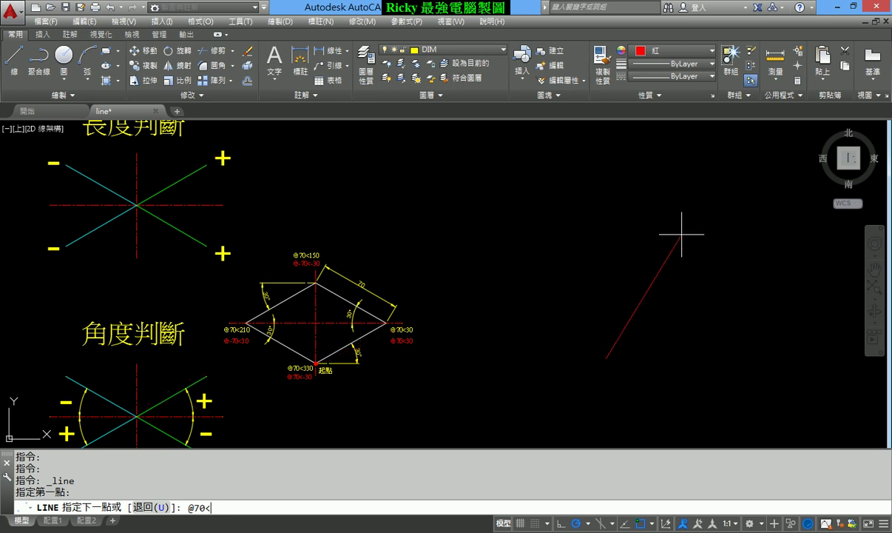
text(30)
key(Return)
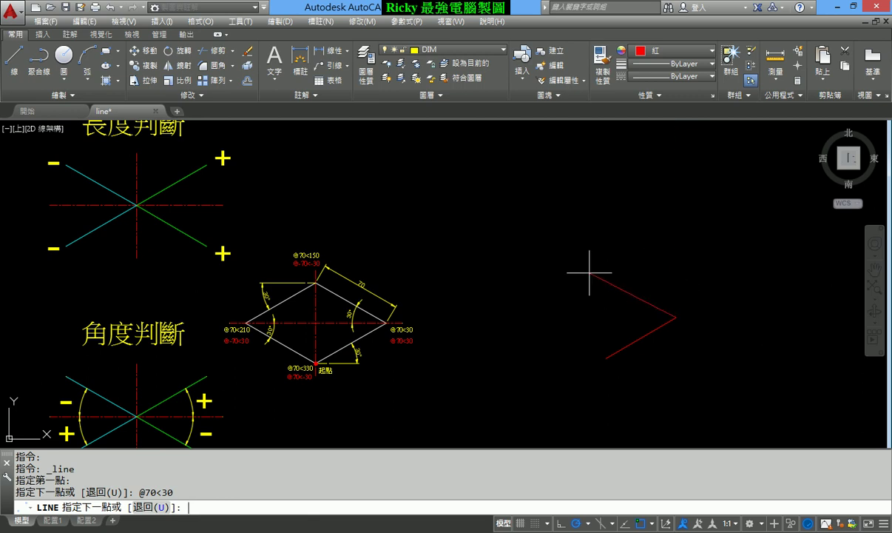
text(@)
Step: Draw the second edge up-left to the top vertex using negative length, @-70<-30
drag(386, 323, 316, 281)
mouse_move(131, 202)
mouse_down()
mouse_move(59, 164)
mouse_move(66, 169)
mouse_move(92, 138)
mouse_up()
key(Escape)
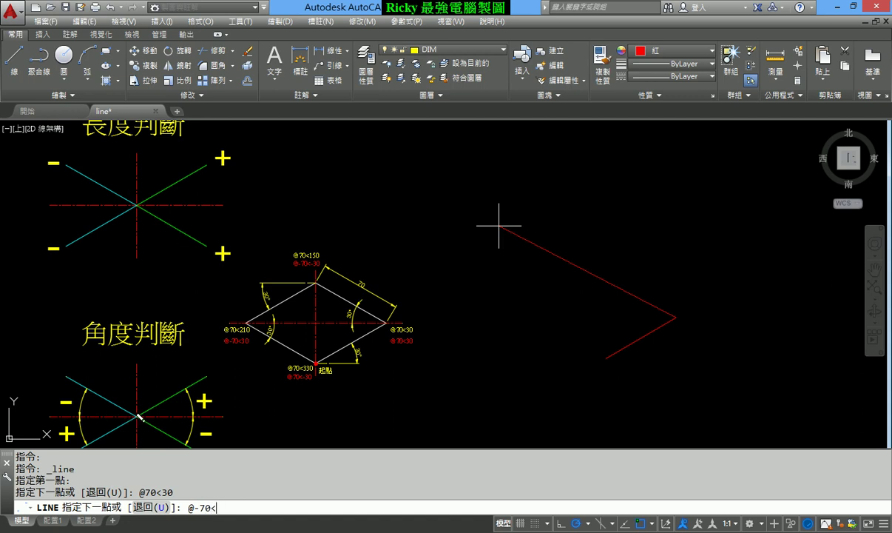
drag(56, 401, 64, 410)
drag(354, 308, 356, 320)
drag(71, 412, 77, 417)
right_click(606, 249)
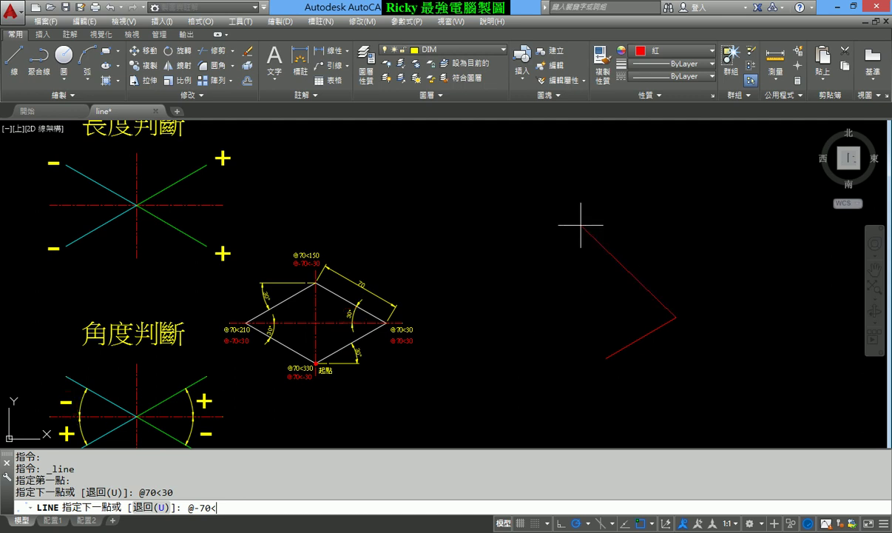
text(-30)
key(Return)
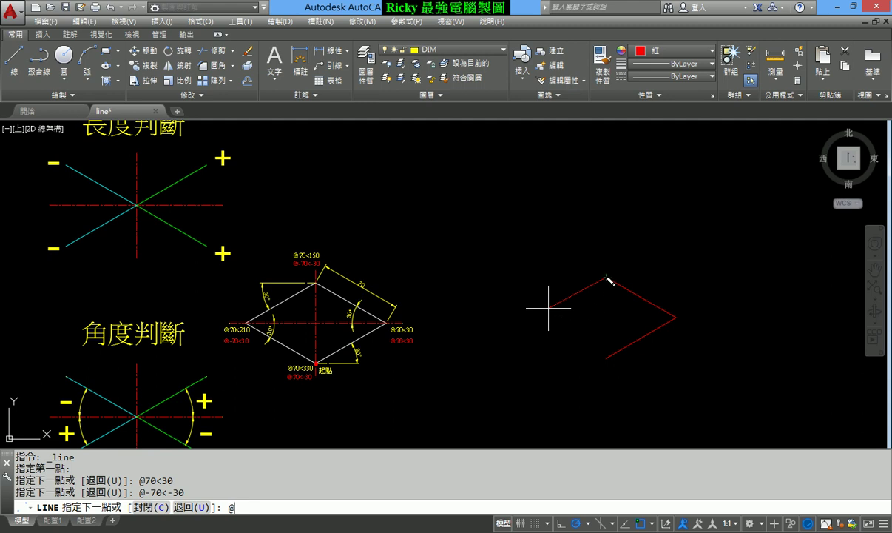
Step: Enter a negative 70 length for the third edge, per the 長度判斷 minus direction
drag(607, 278, 504, 337)
drag(136, 209, 44, 259)
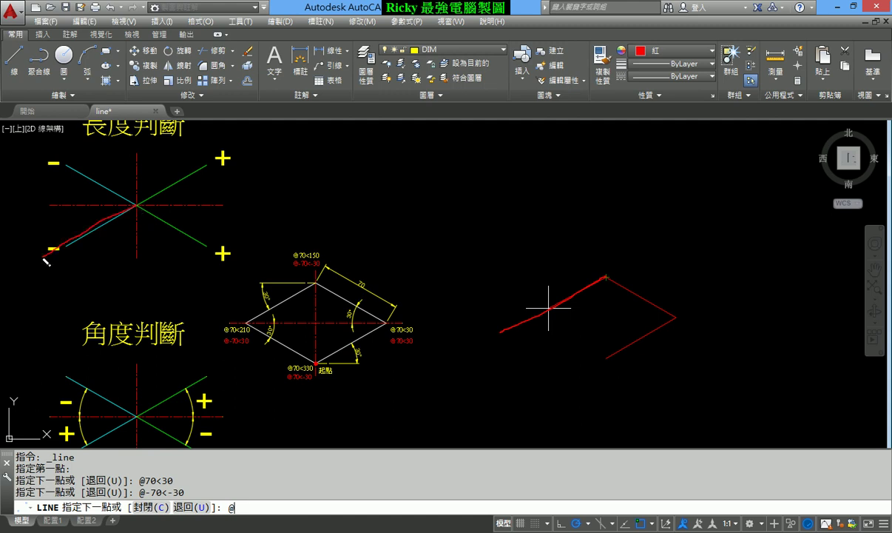
drag(110, 139, 119, 140)
drag(63, 252, 62, 255)
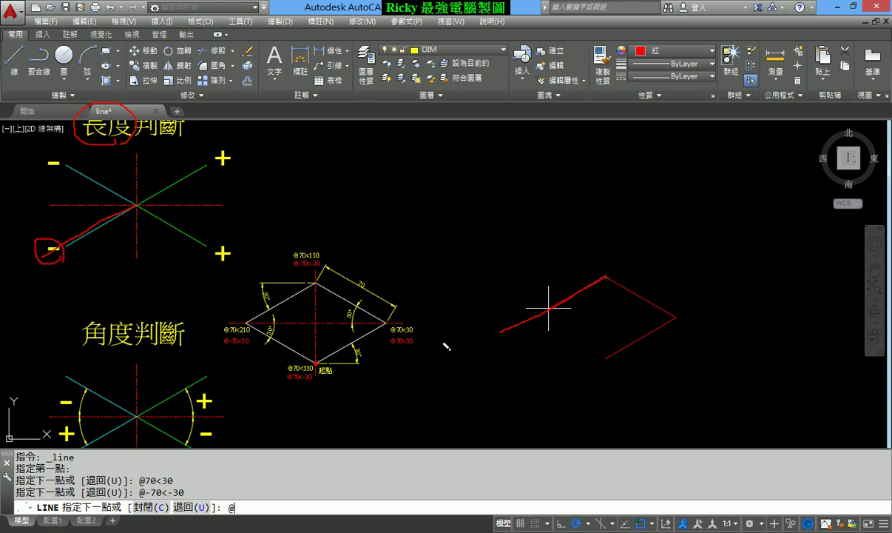
key(Escape)
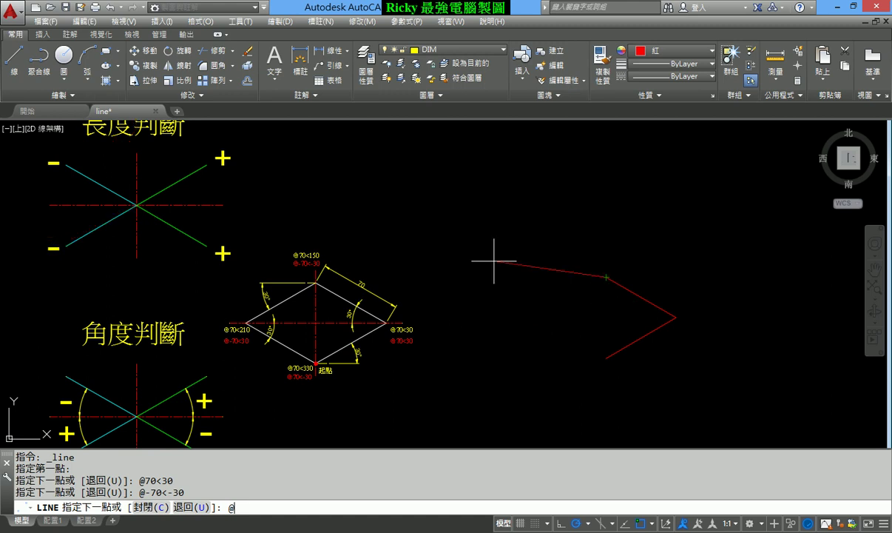
text(-70<)
Step: Finish the third edge at angle 30, @-70<30, down-left to the left vertex
drag(317, 283, 247, 322)
drag(264, 286, 267, 288)
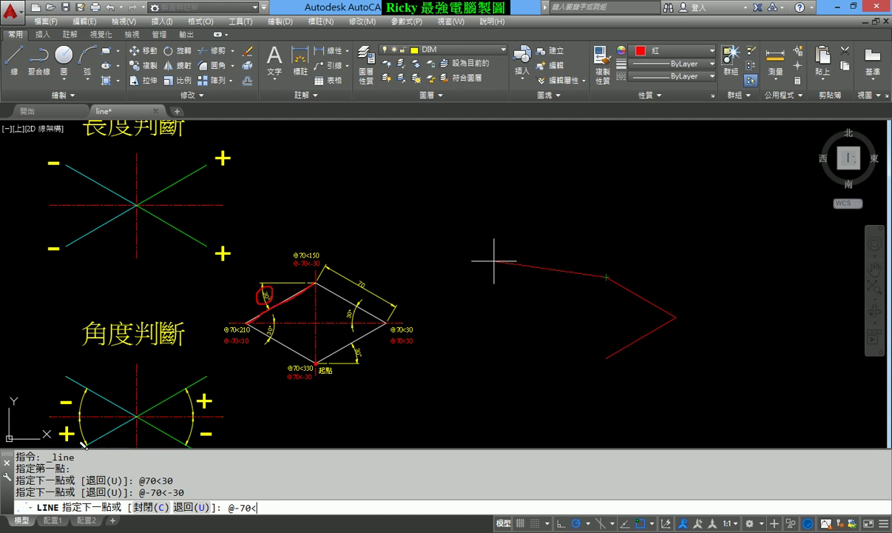
drag(63, 420, 68, 447)
drag(137, 415, 71, 444)
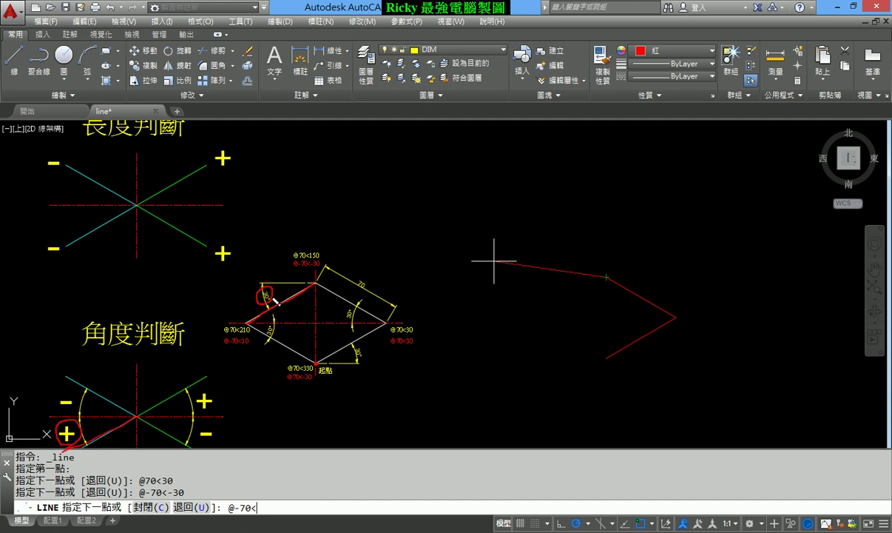
key(Escape)
text(30)
key(Return)
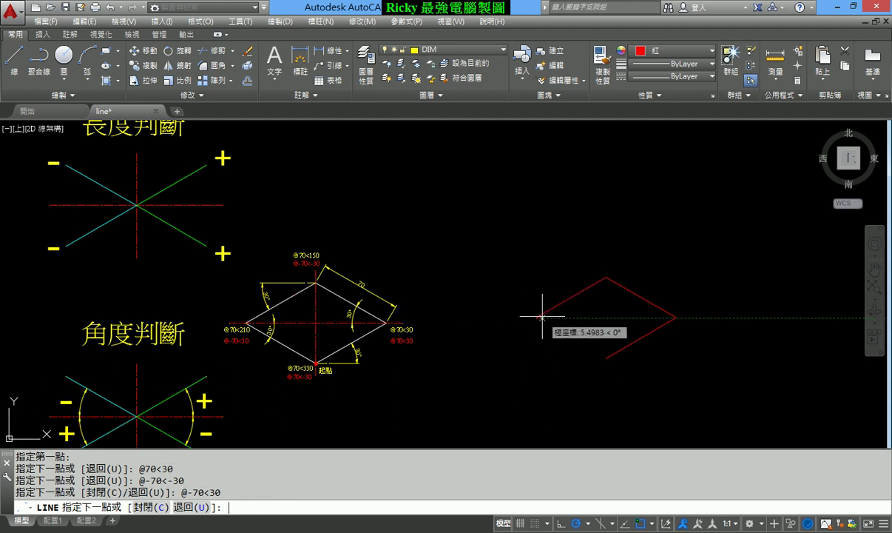
Step: Enter a positive 70 length for the closing edge, per the 長度判斷 plus direction
click(536, 318)
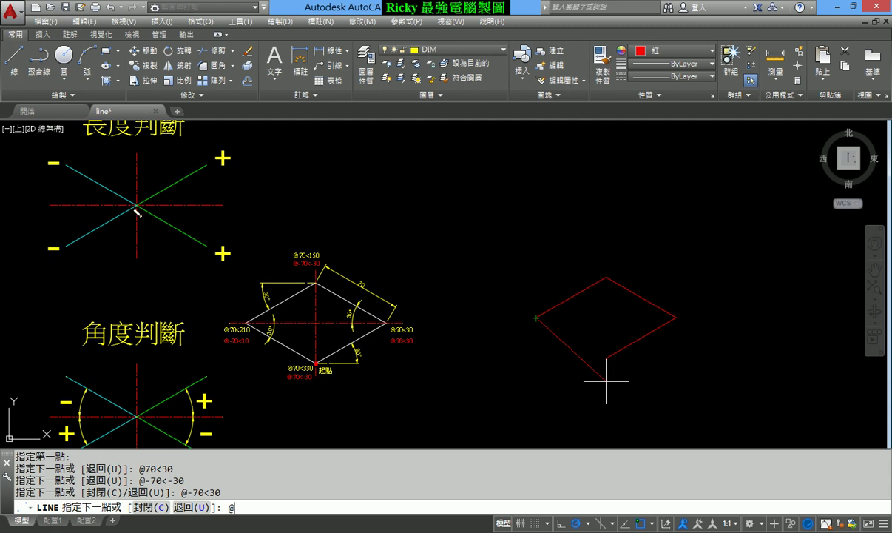
mouse_move(138, 207)
mouse_down()
mouse_move(238, 238)
mouse_move(235, 277)
mouse_up()
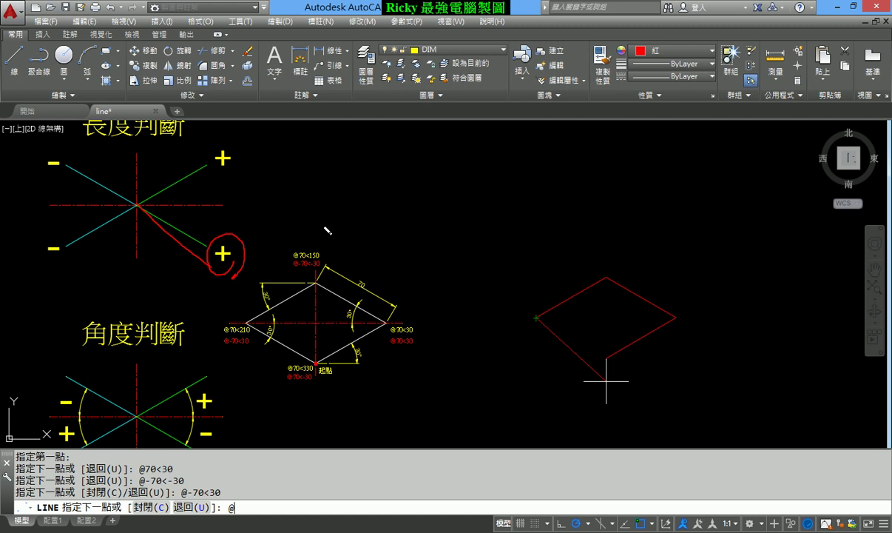
key(Escape)
text(70<)
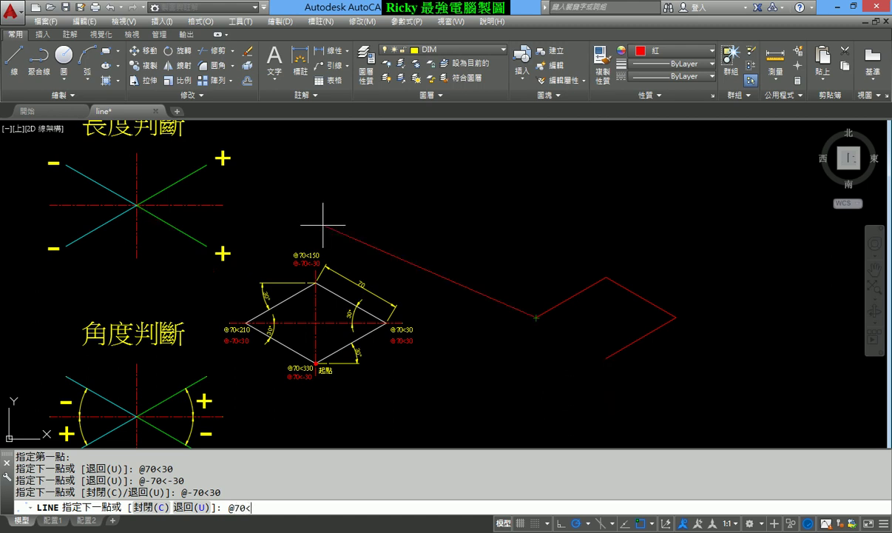
drag(248, 326, 315, 364)
drag(263, 321, 270, 339)
drag(137, 417, 241, 491)
mouse_move(209, 425)
mouse_down()
mouse_move(213, 444)
mouse_move(208, 424)
mouse_up()
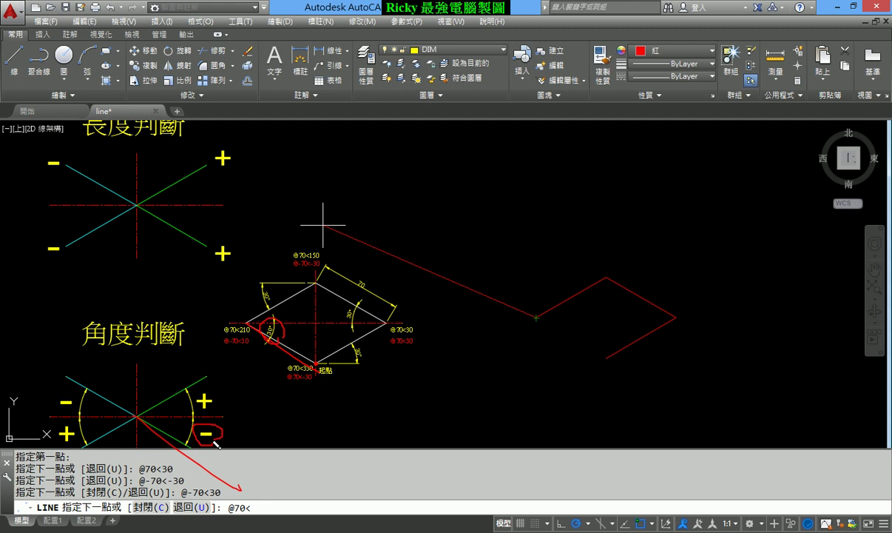
key(Escape)
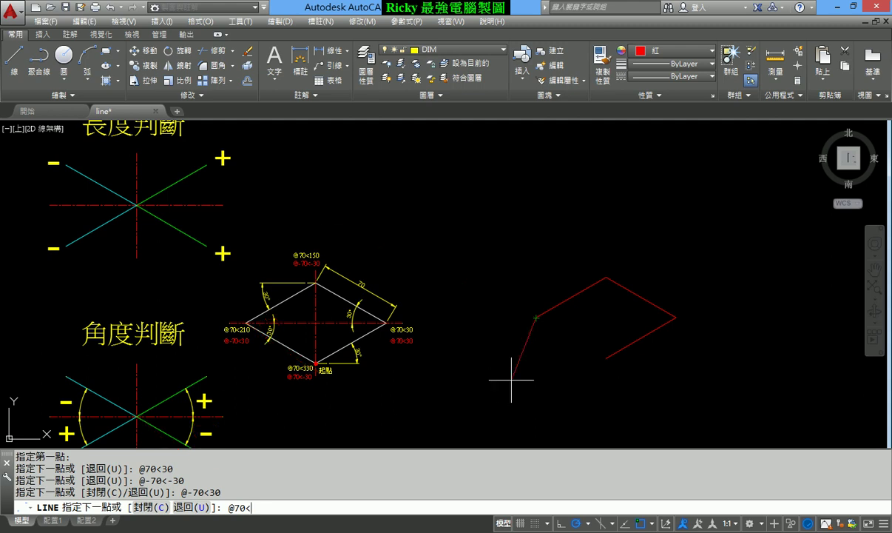
text(-30)
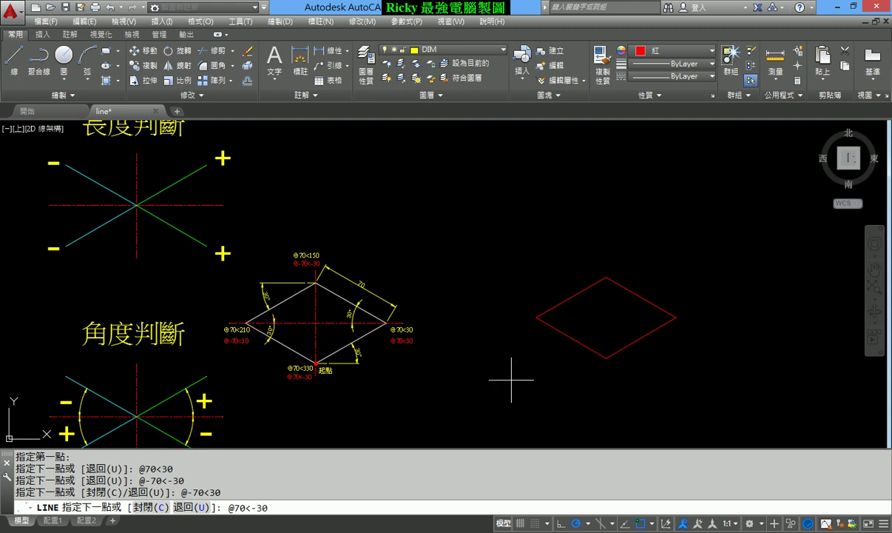
key(Return)
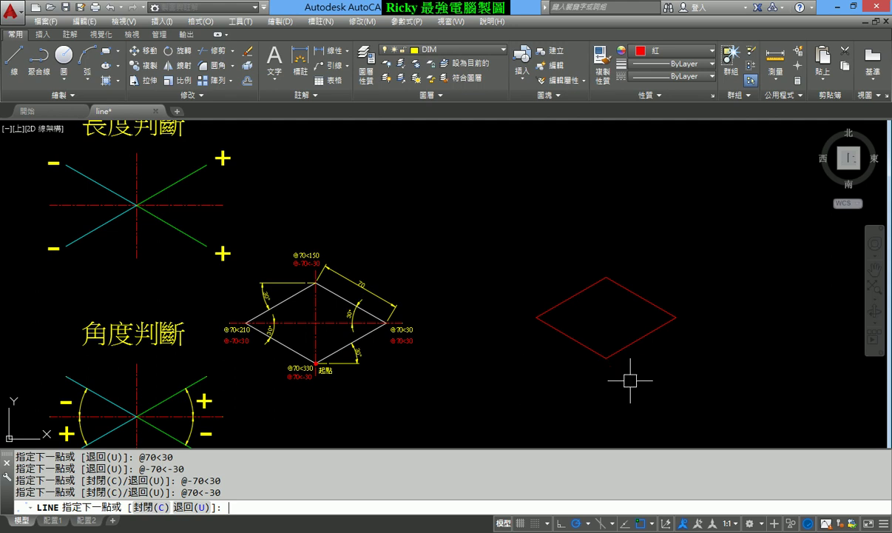
key(Escape)
scroll(294, 337, up, 1)
scroll(325, 385, up, 1)
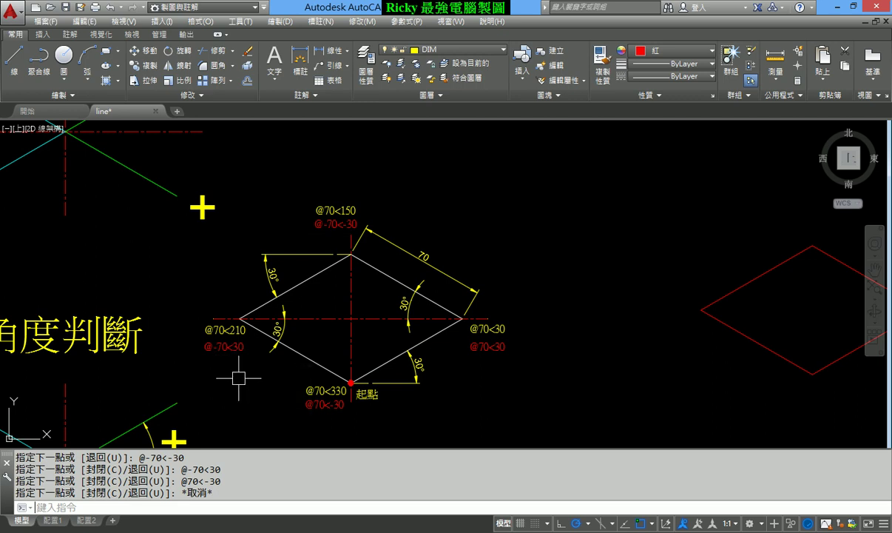
scroll(238, 379, down, 2)
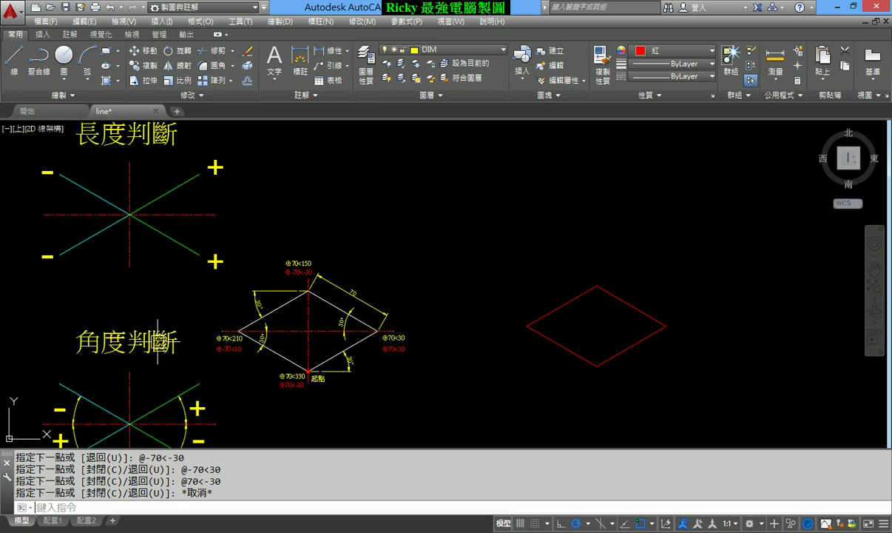
middle_drag(233, 274, 255, 244)
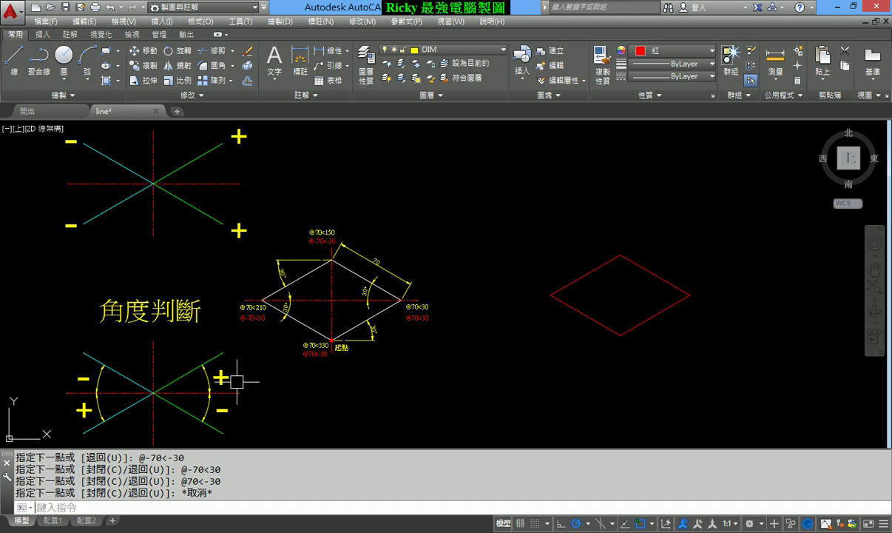
scroll(304, 293, up, 2)
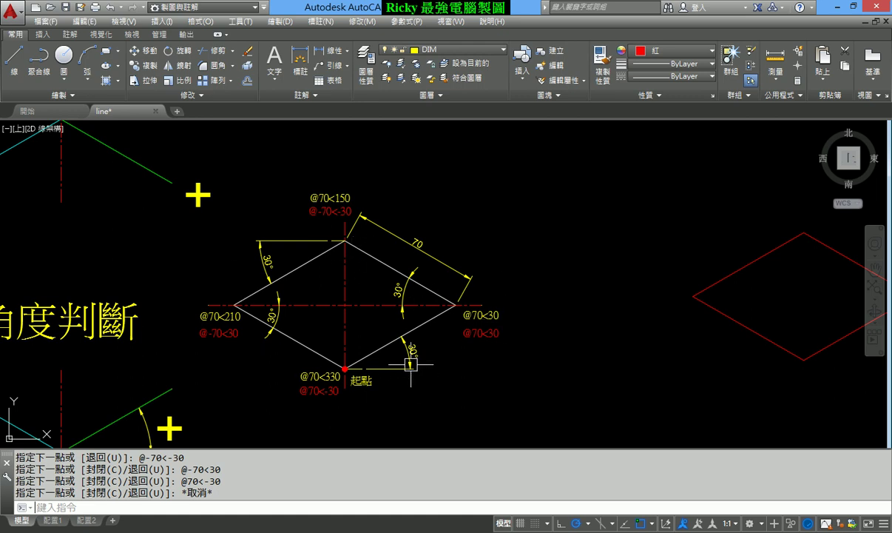
scroll(348, 259, down, 2)
scroll(352, 268, down, 1)
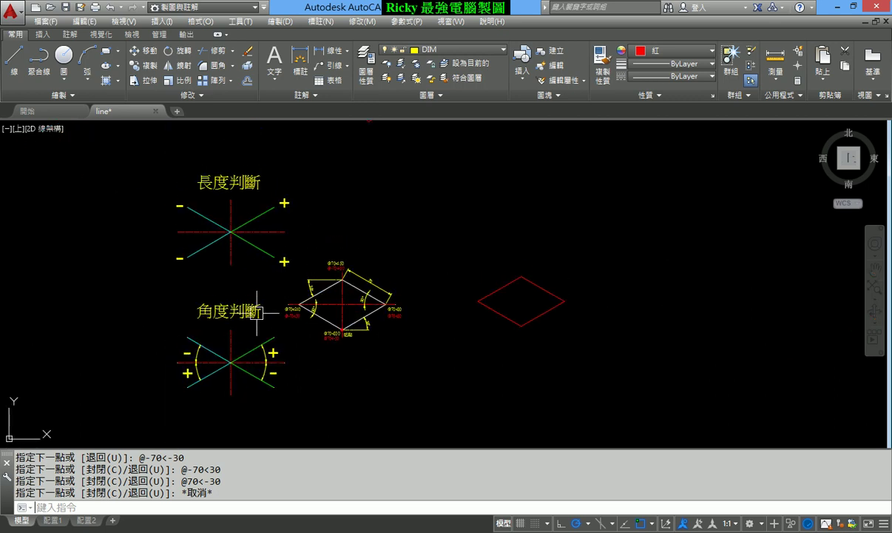
scroll(274, 318, up, 2)
scroll(288, 339, down, 1)
scroll(318, 248, up, 1)
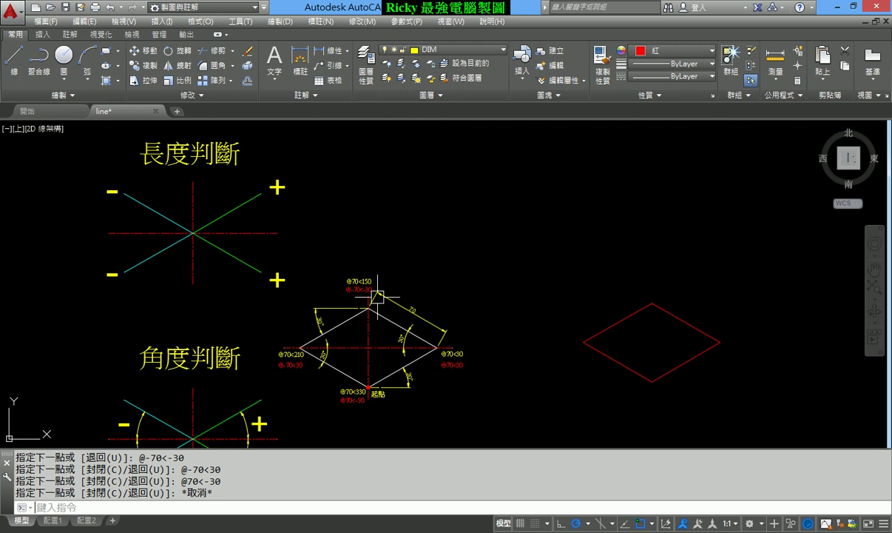
middle_drag(417, 309, 417, 290)
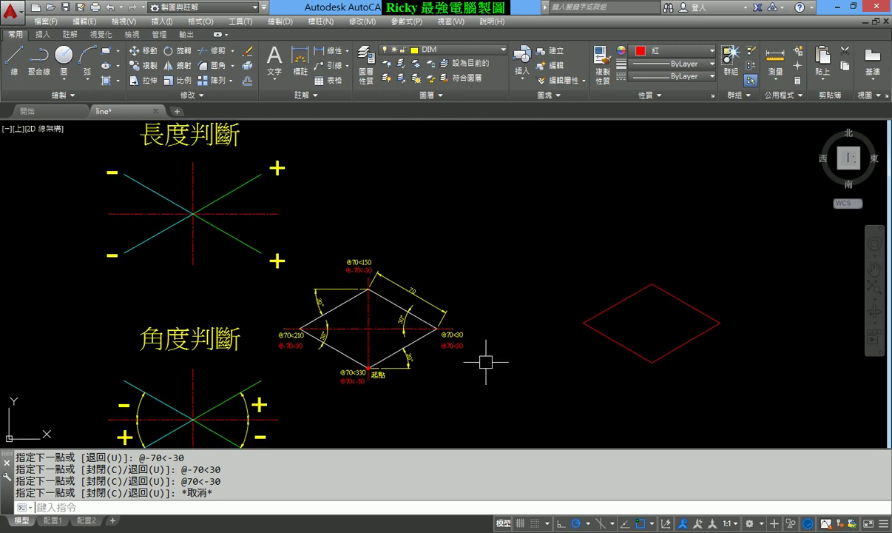